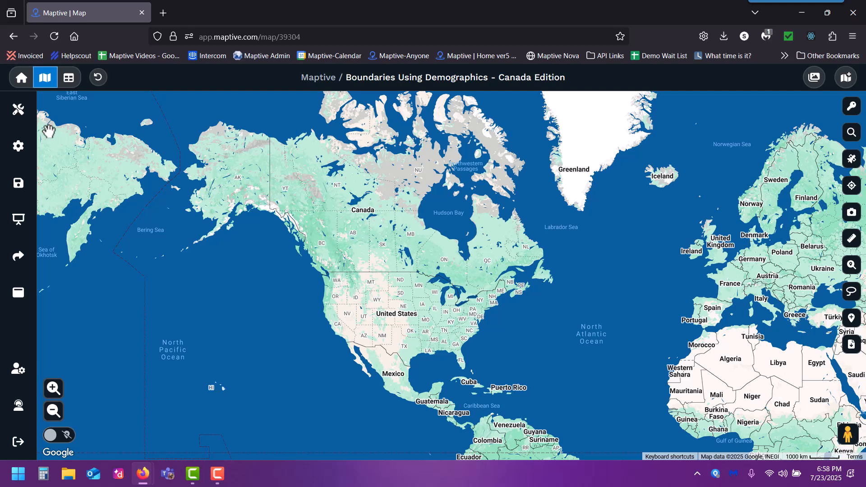
# Open the Geographic Boundary tool, choose Canada Census Subdivision as the boundary and view its fill options
pyautogui.click(10, 120)
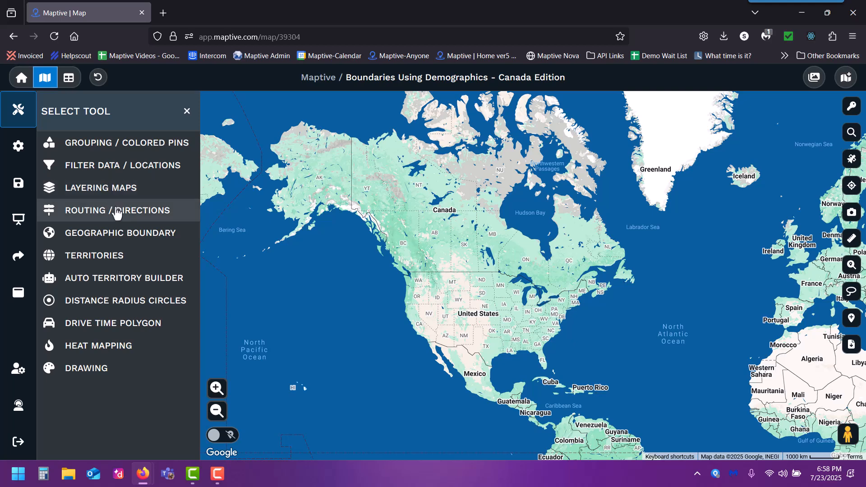
pyautogui.click(123, 239)
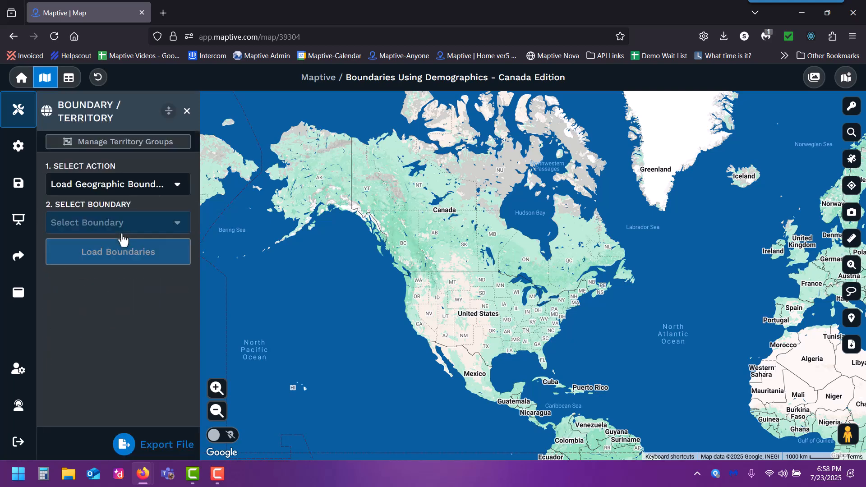
pyautogui.click(156, 225)
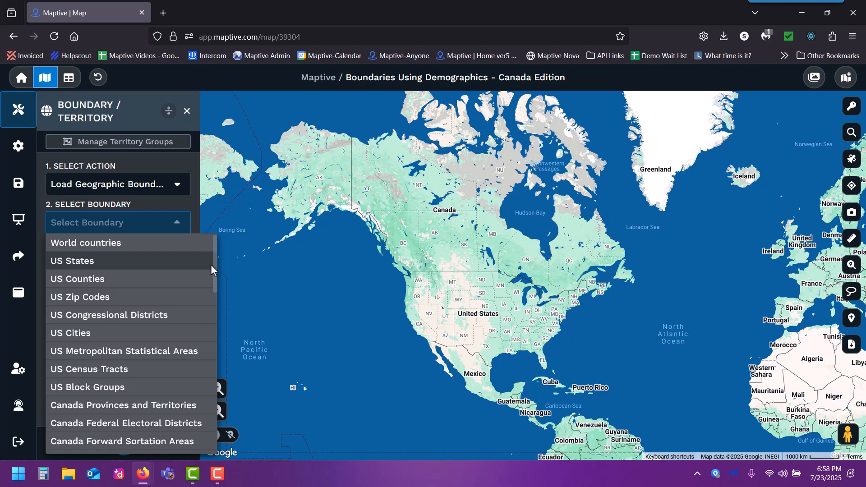
pyautogui.scroll(-2, 215, 273)
pyautogui.moveTo(215, 276); pyautogui.dragTo(212, 311)
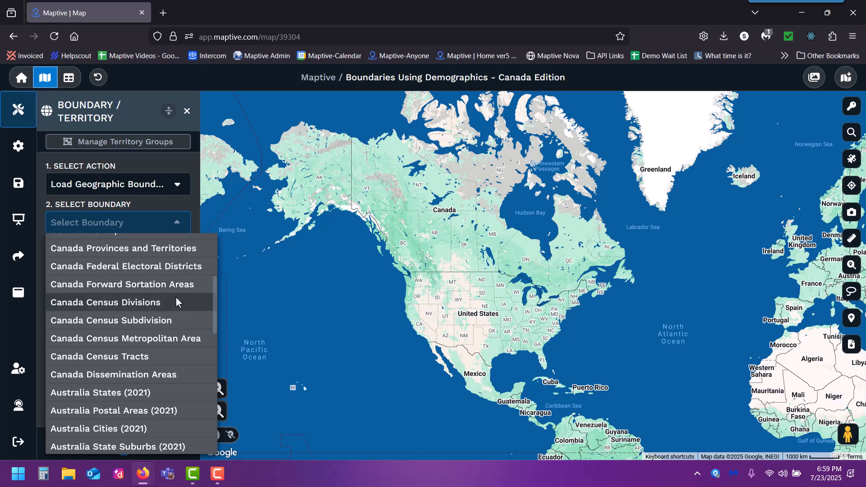
pyautogui.click(179, 321)
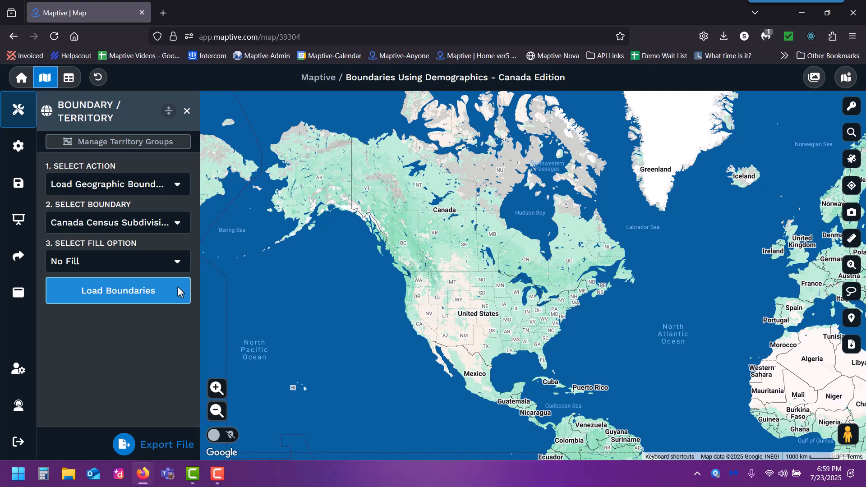
pyautogui.click(174, 257)
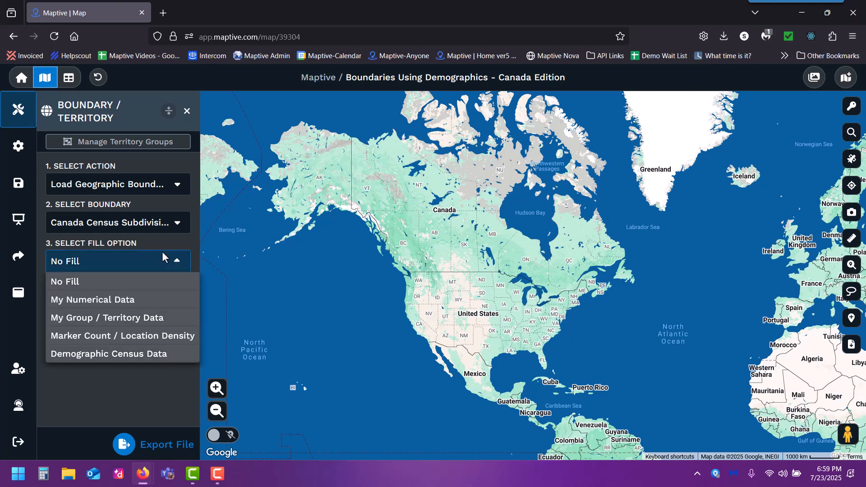
# Change the boundary to Canada Federal Electoral Districts and view the fill options offered for it
pyautogui.click(164, 228)
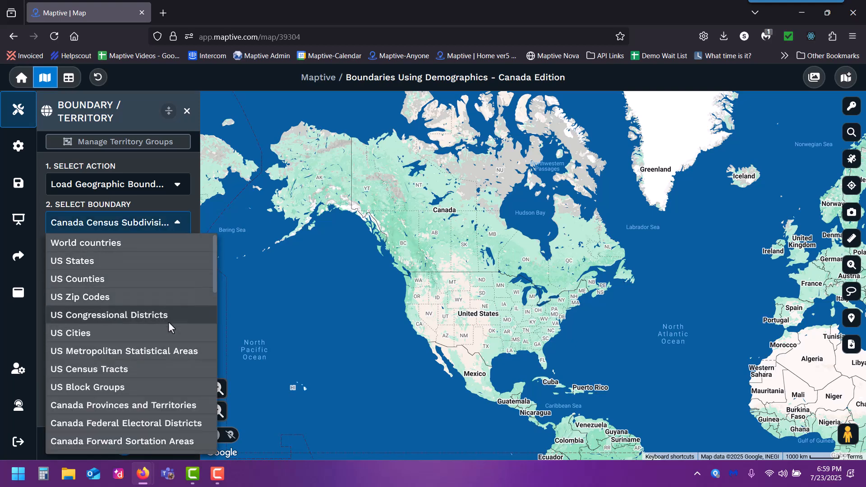
pyautogui.click(178, 419)
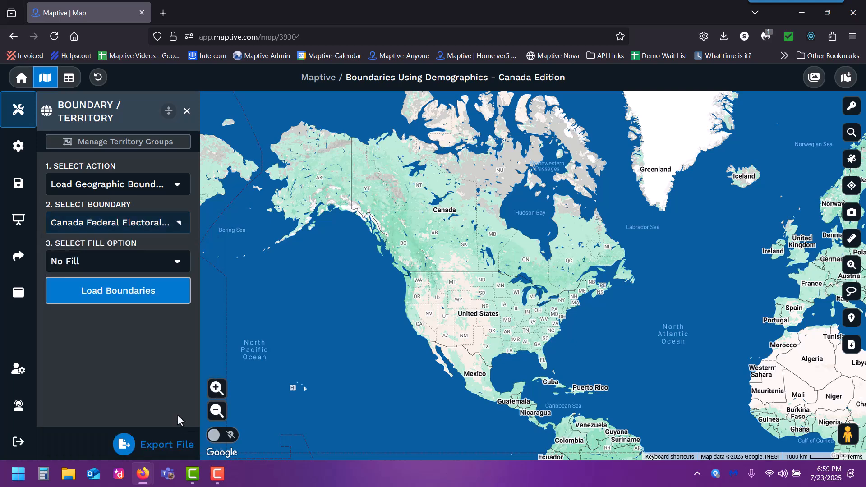
pyautogui.click(165, 260)
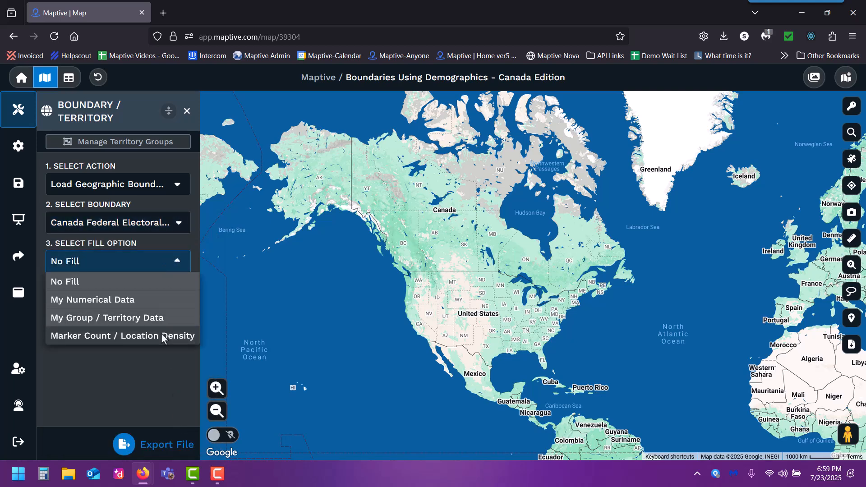
# Set the boundary to Canada Census Divisions and the fill option to Demographic Census Data
pyautogui.click(163, 225)
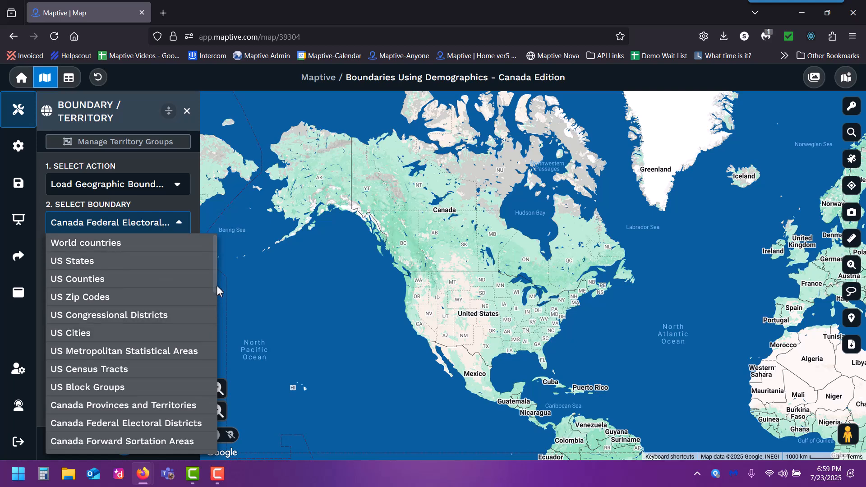
pyautogui.moveTo(215, 284); pyautogui.dragTo(215, 311)
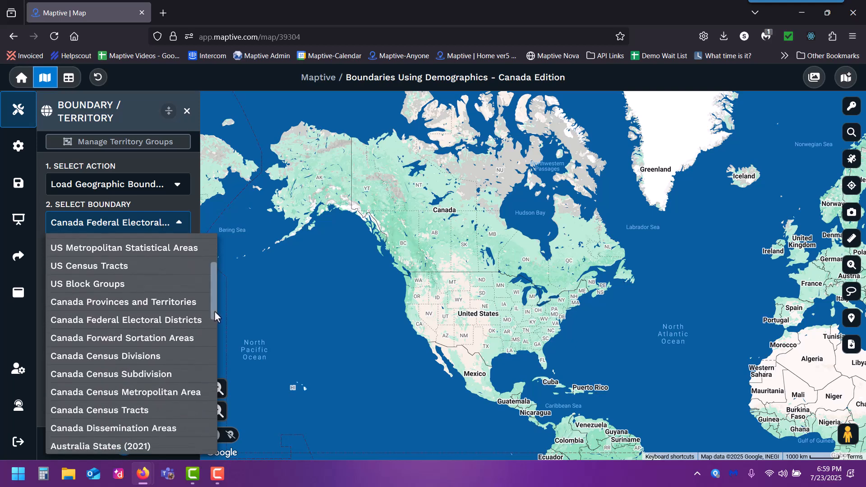
pyautogui.click(163, 360)
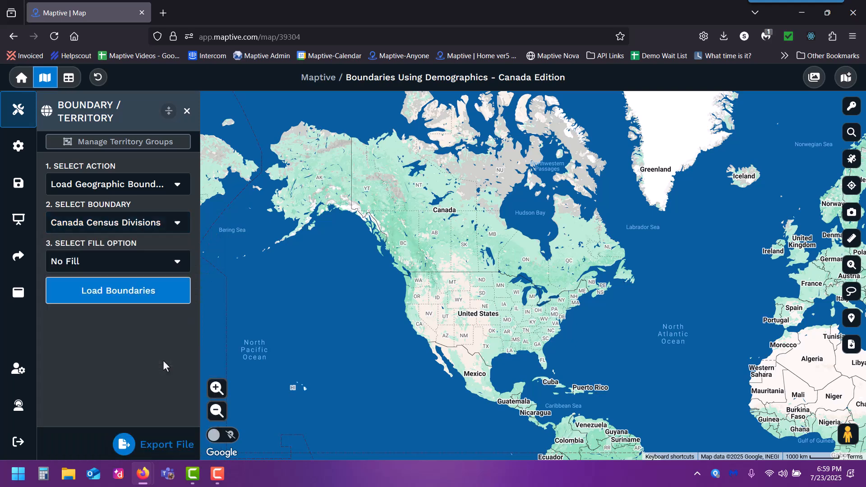
pyautogui.click(175, 261)
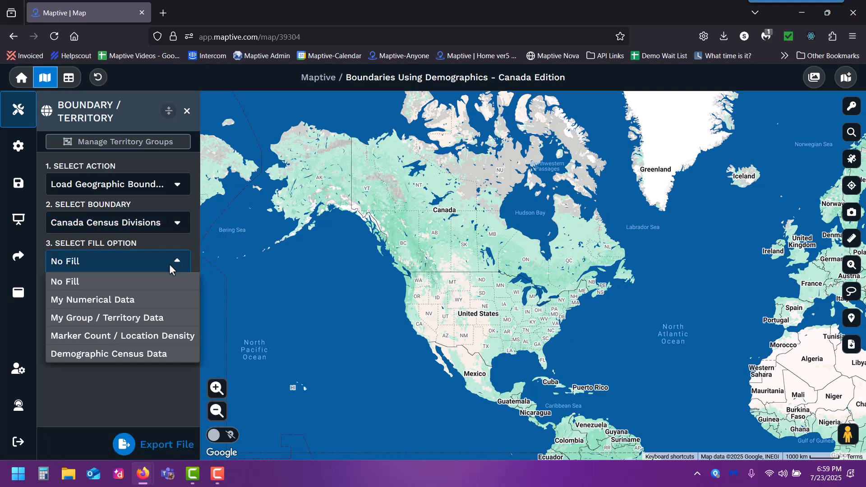
pyautogui.click(157, 352)
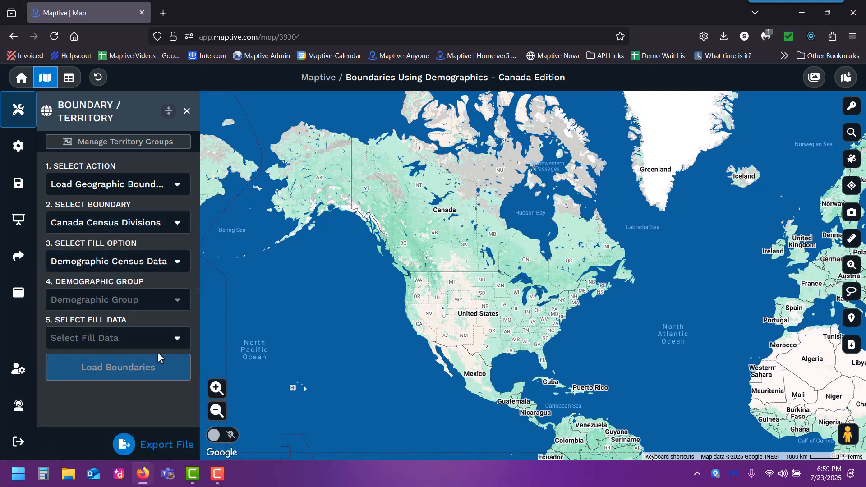
# Choose Age as the demographic group and look through its available fill data
pyautogui.click(168, 300)
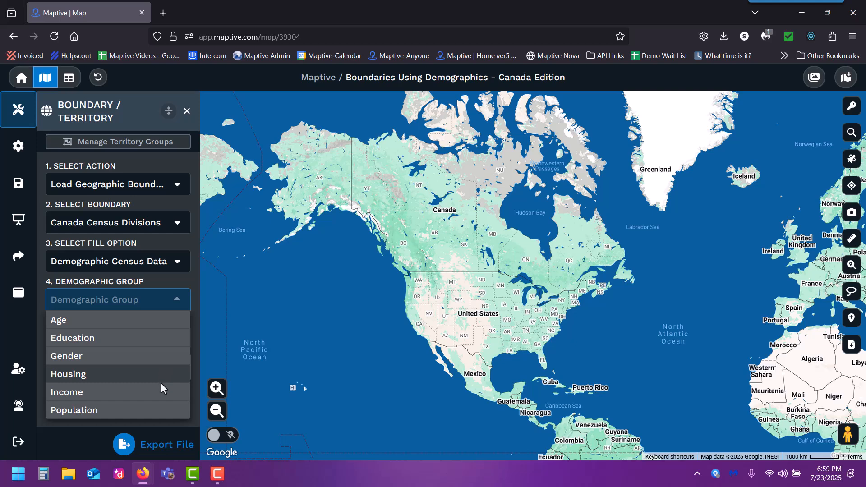
pyautogui.click(163, 321)
pyautogui.click(165, 336)
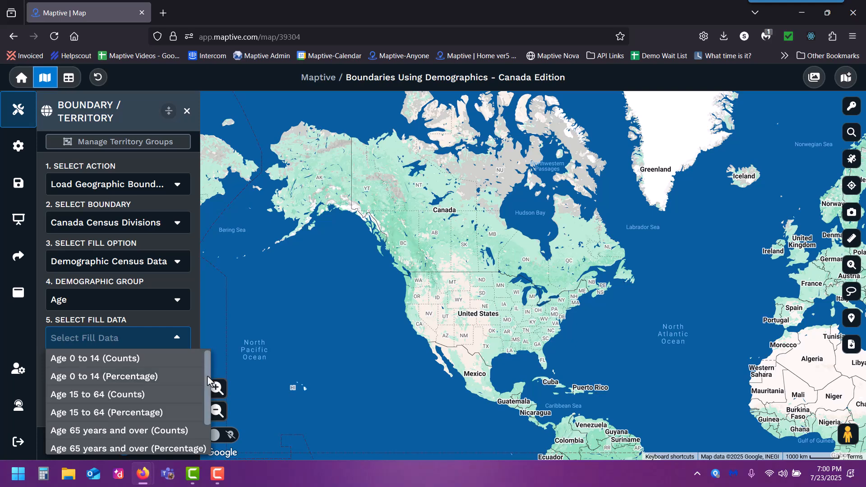
pyautogui.moveTo(207, 375); pyautogui.dragTo(204, 425)
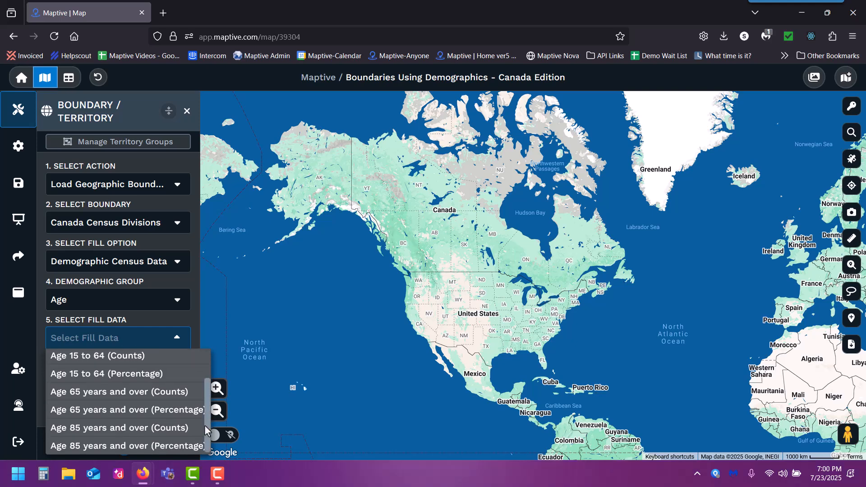
# Load the boundaries with Population as the demographic group and Total Population as the fill data
pyautogui.click(169, 294)
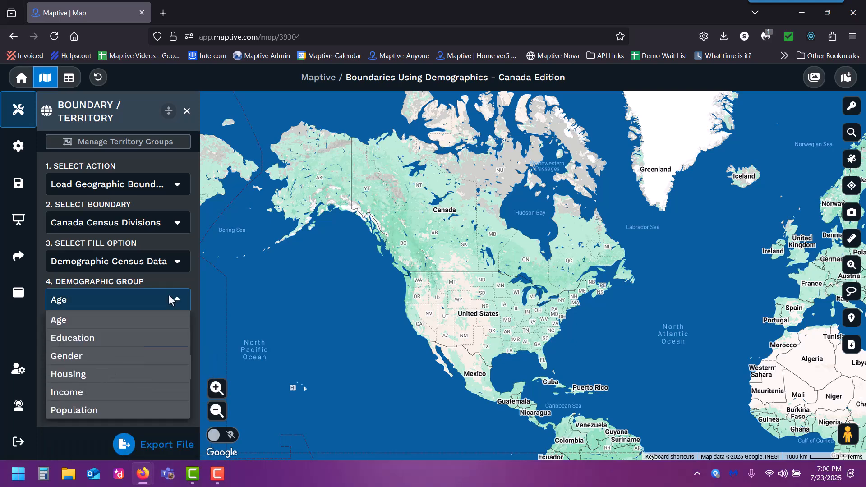
pyautogui.click(159, 408)
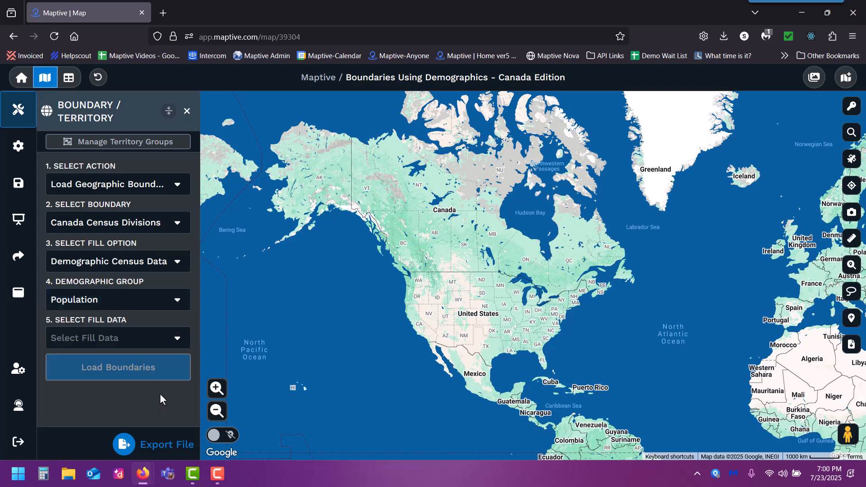
pyautogui.click(178, 337)
pyautogui.click(163, 354)
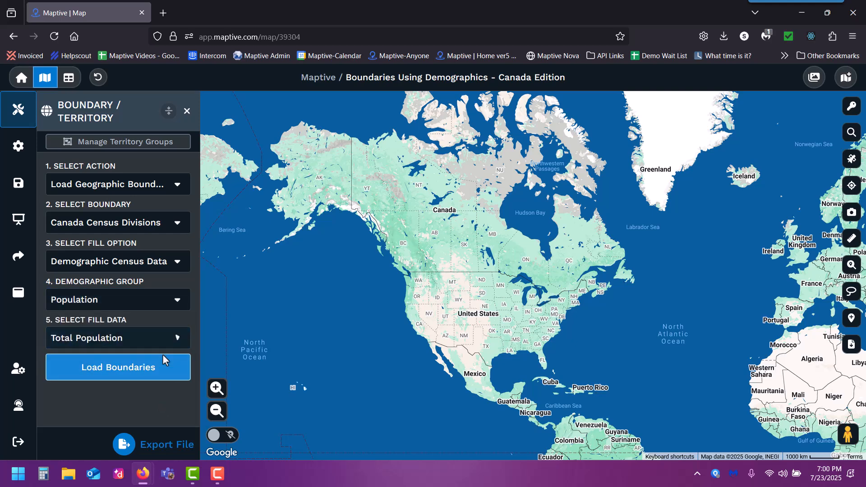
pyautogui.click(143, 371)
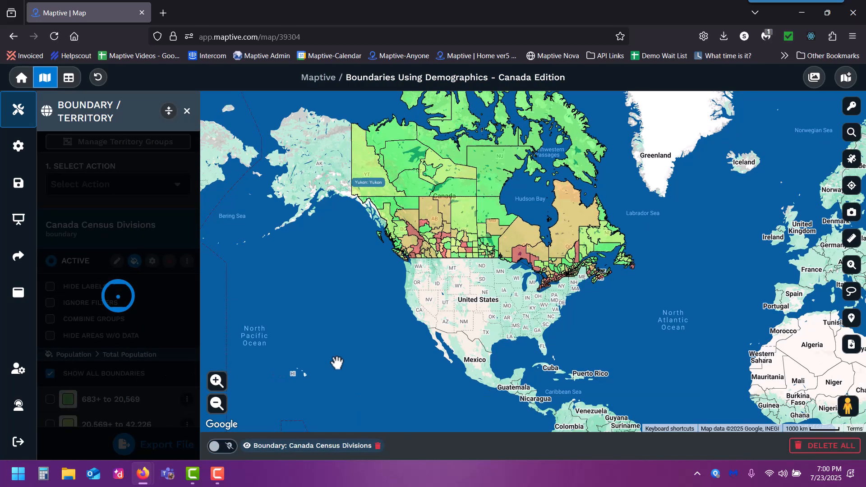
# Open the details of the census division containing Calgary in Alberta
pyautogui.scroll(1, 384, 291)
pyautogui.moveTo(385, 292); pyautogui.dragTo(312, 372)
pyautogui.scroll(1, 338, 312)
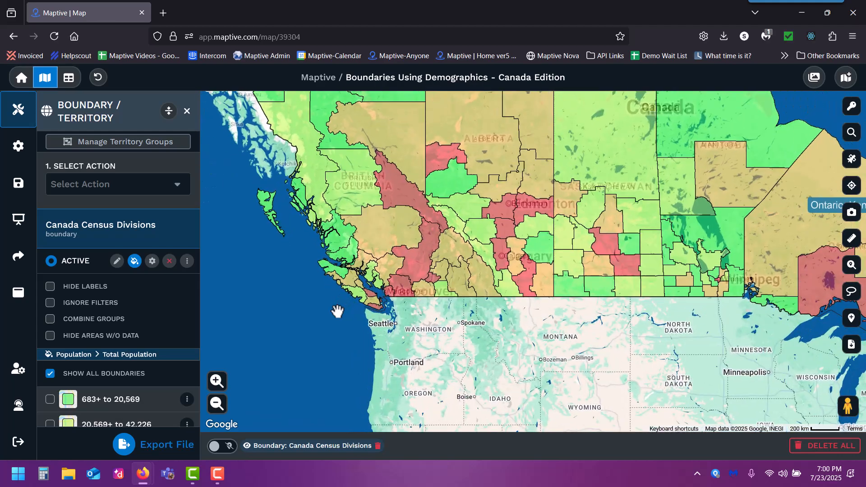
pyautogui.scroll(1, 480, 311)
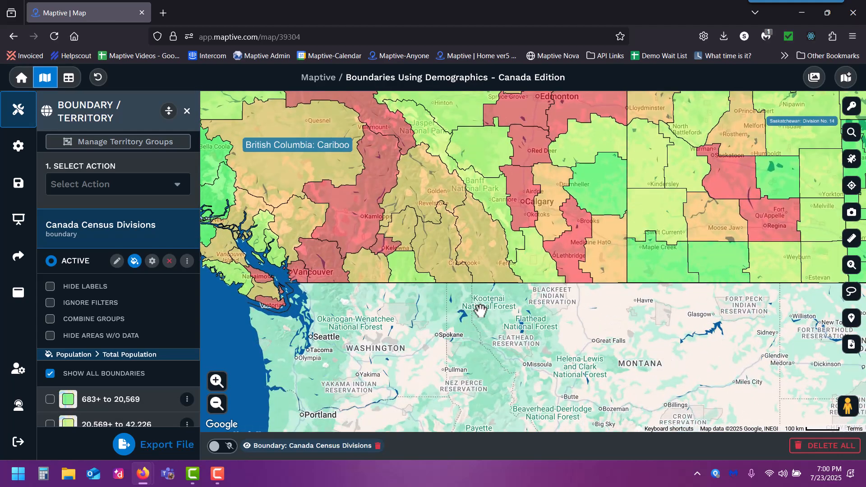
pyautogui.moveTo(429, 287); pyautogui.dragTo(428, 324)
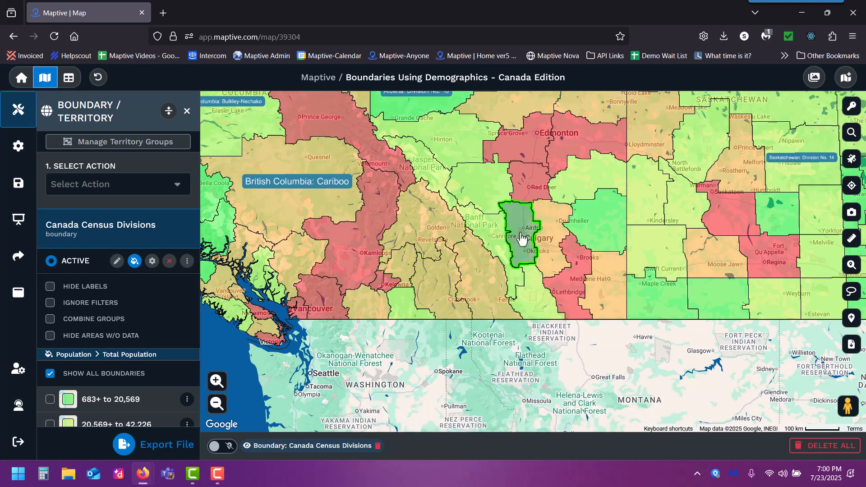
pyautogui.click(522, 239)
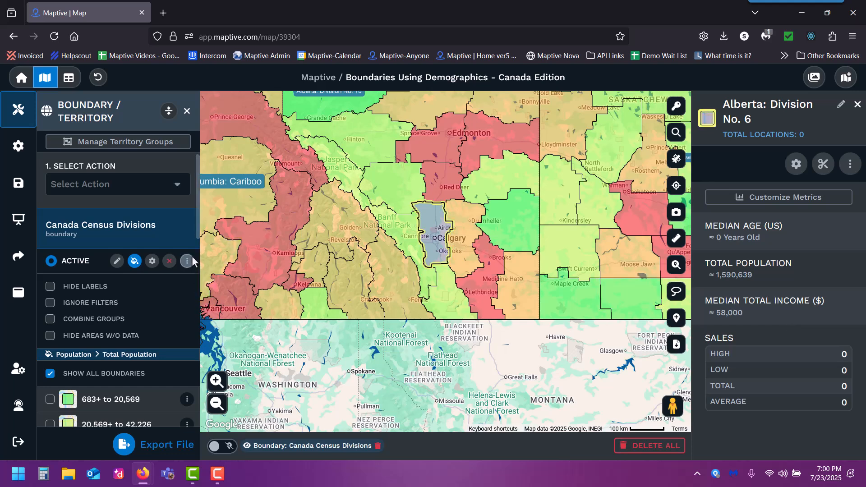
# Examine the Age demographics offered in the division's customizable census metrics, and close its details without adding any
pyautogui.click(771, 201)
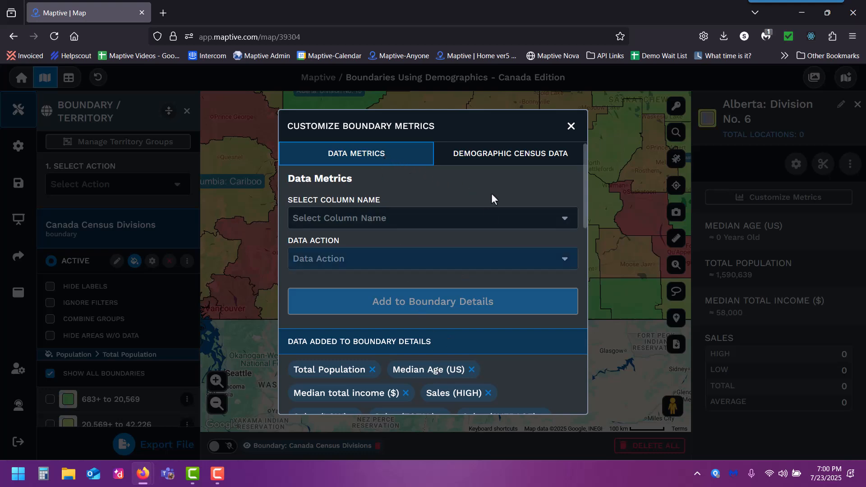
pyautogui.click(504, 158)
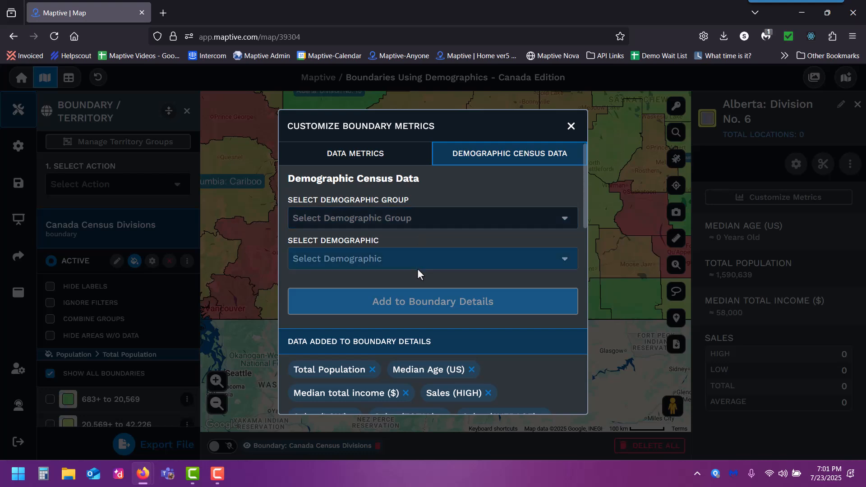
pyautogui.click(415, 220)
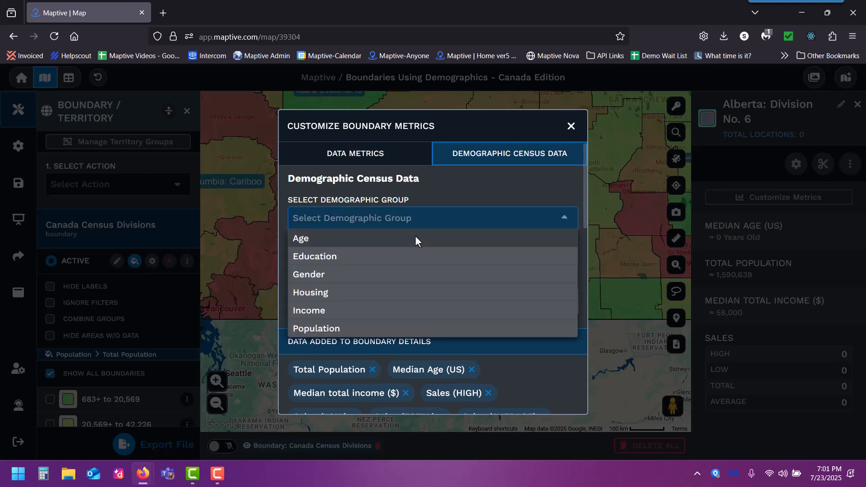
pyautogui.click(416, 235)
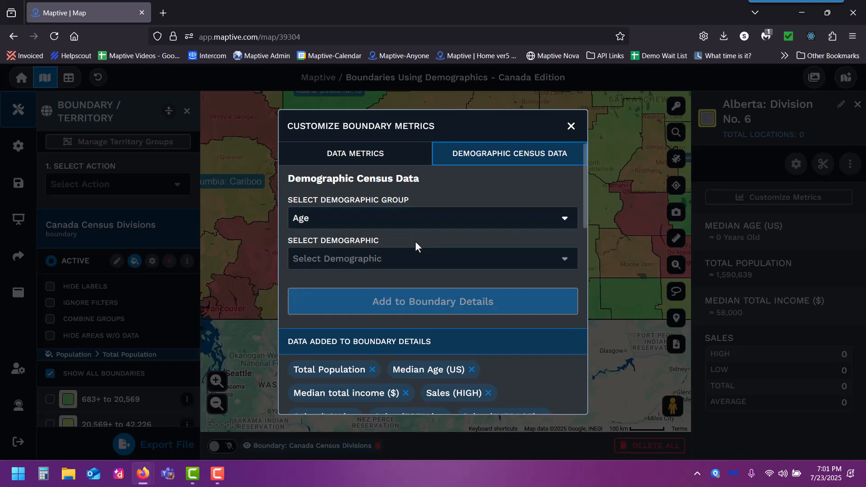
pyautogui.click(416, 259)
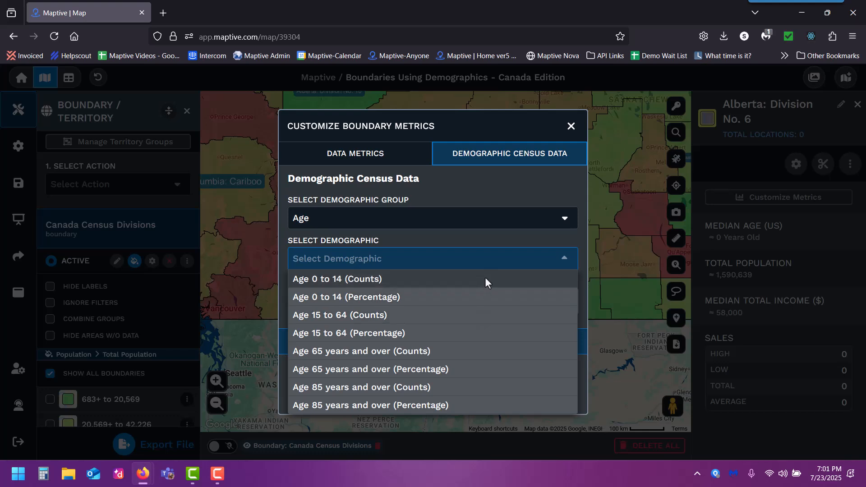
pyautogui.click(548, 196)
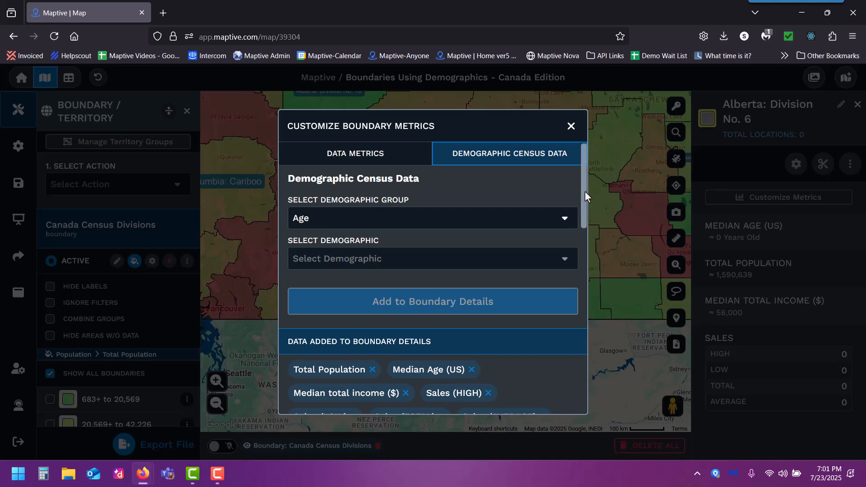
pyautogui.click(571, 126)
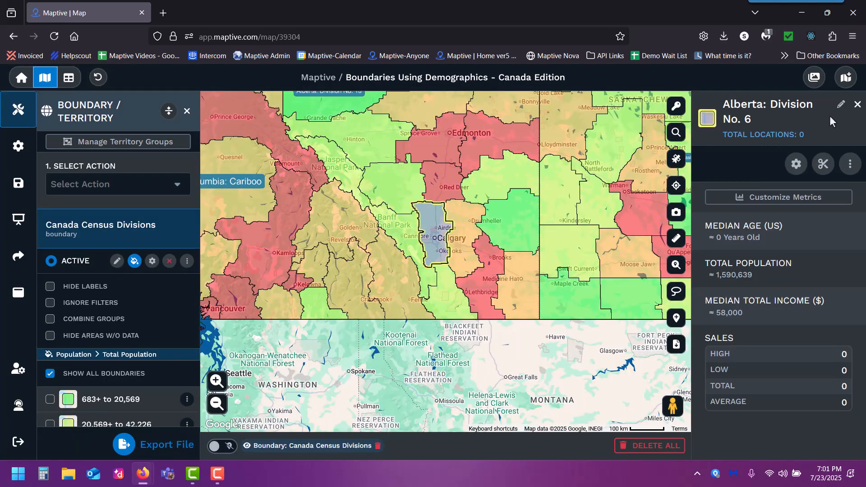
pyautogui.click(859, 106)
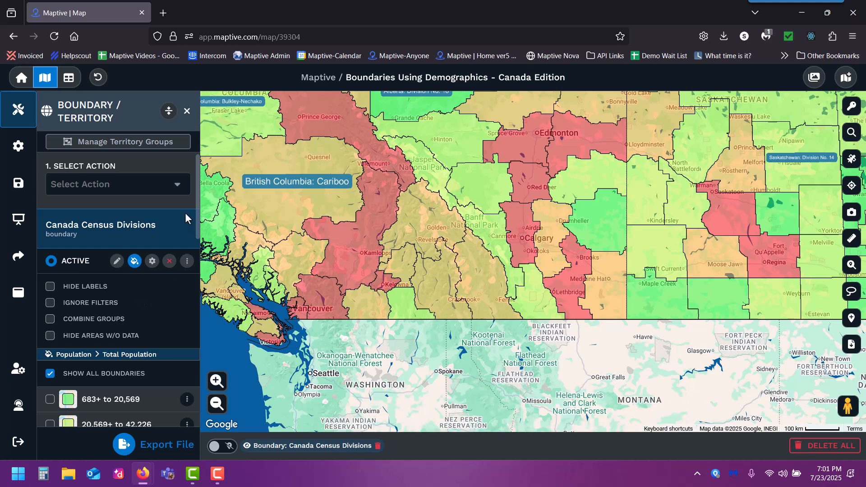
# Review the Total Population colour ranges and display options of the Canada Census Divisions boundary
pyautogui.moveTo(197, 220); pyautogui.dragTo(199, 357)
pyautogui.scroll(-1, 193, 390)
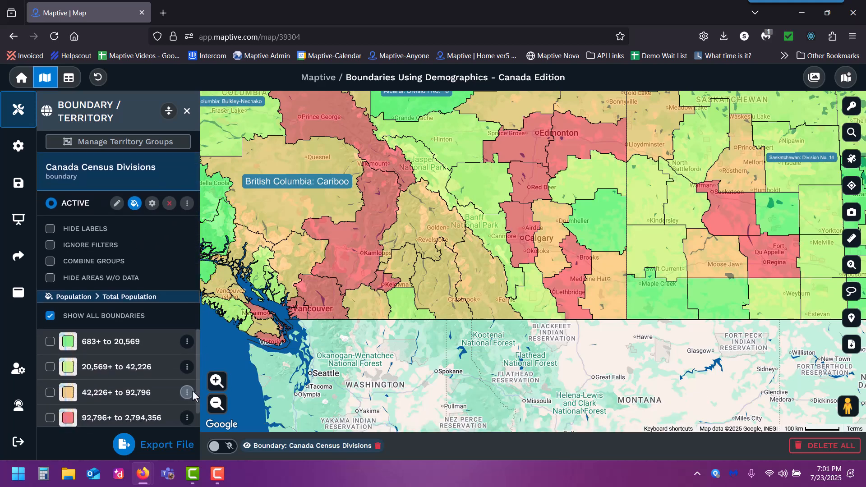
pyautogui.scroll(1, 190, 392)
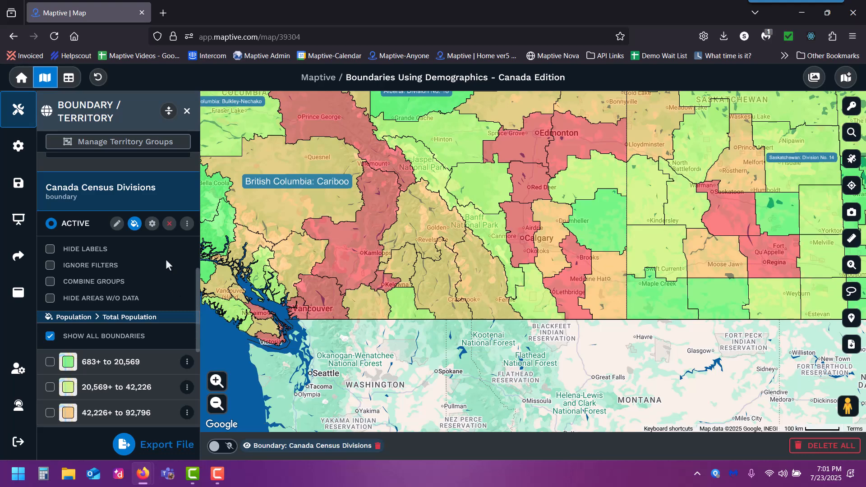
# Review the line, range colour and number-of-ranges options in the Canada Census Divisions boundary settings
pyautogui.click(152, 224)
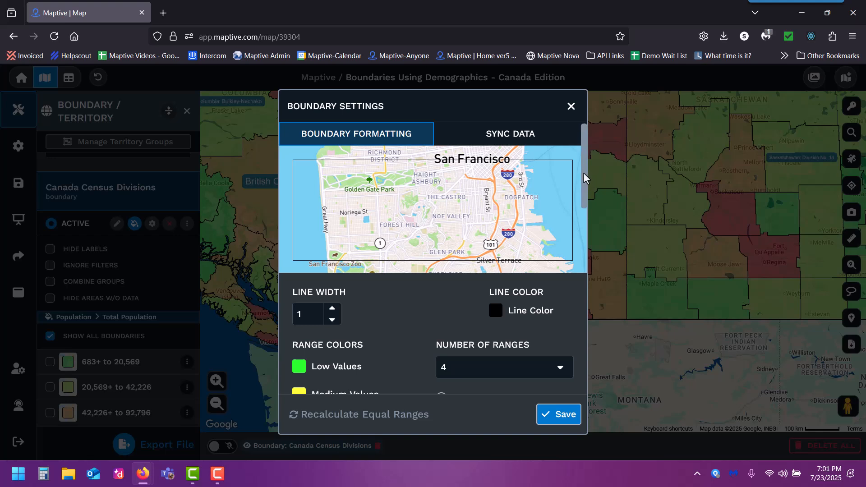
pyautogui.moveTo(586, 177); pyautogui.dragTo(585, 281)
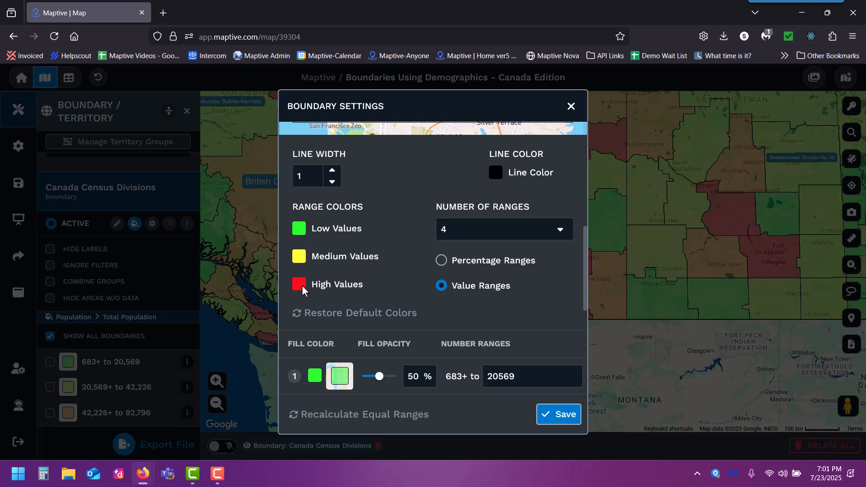
pyautogui.click(297, 228)
pyautogui.click(560, 237)
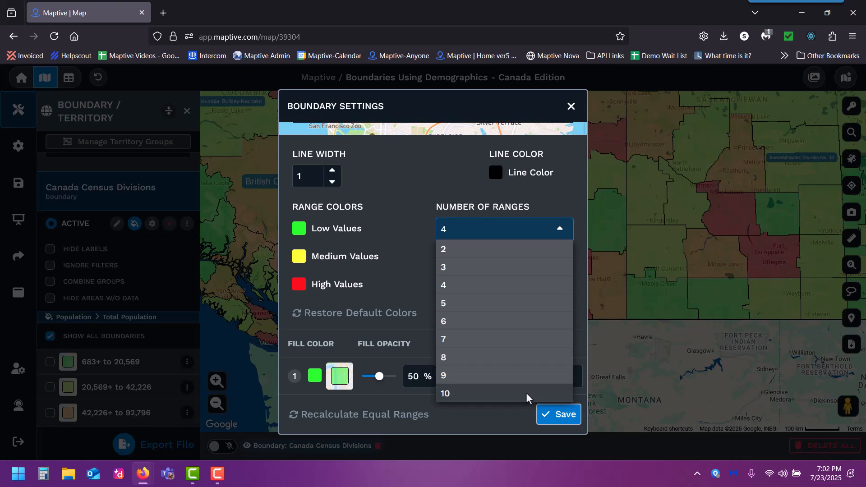
pyautogui.click(407, 221)
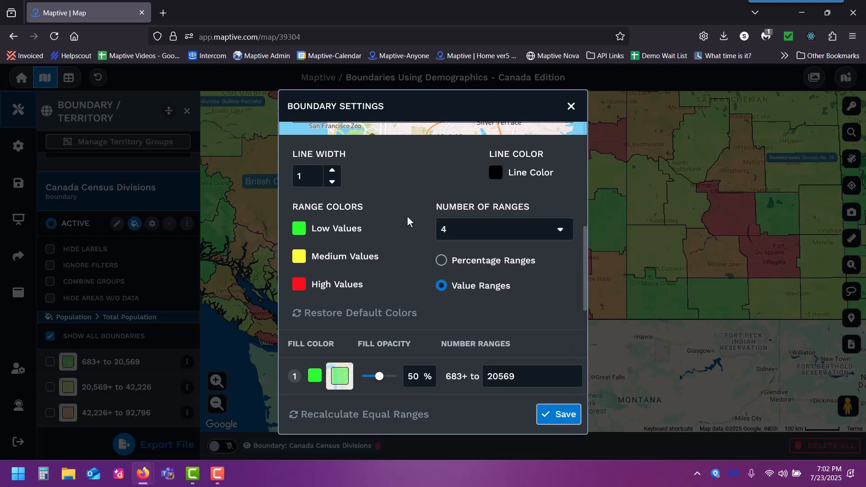
# Try 15000 as the first range's upper limit, view its fill colour choices, and close the boundary settings without saving
pyautogui.moveTo(586, 285); pyautogui.dragTo(586, 353)
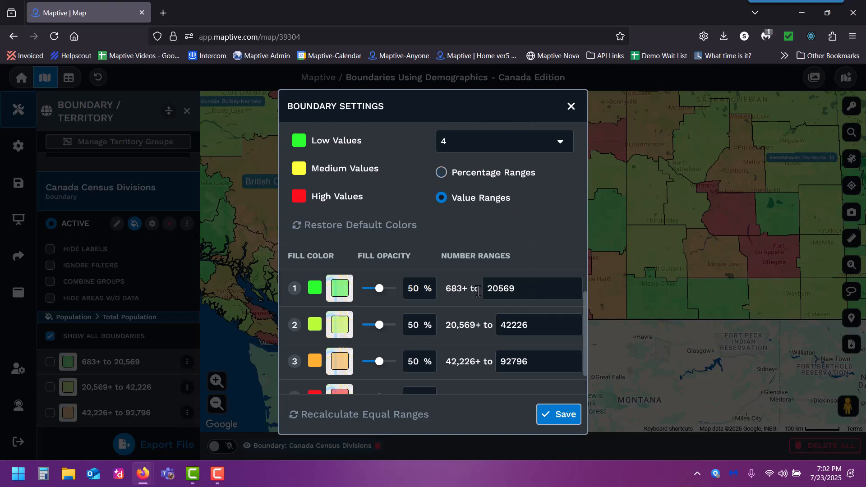
pyautogui.doubleClick(533, 290)
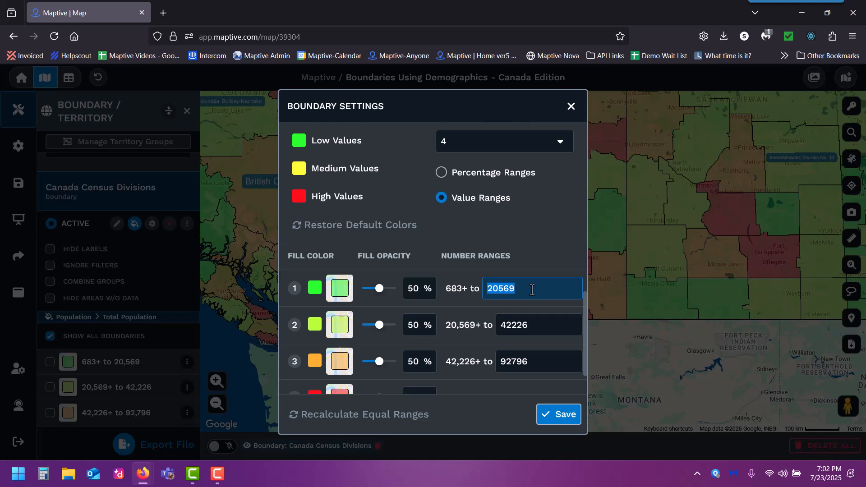
pyautogui.write('15000')
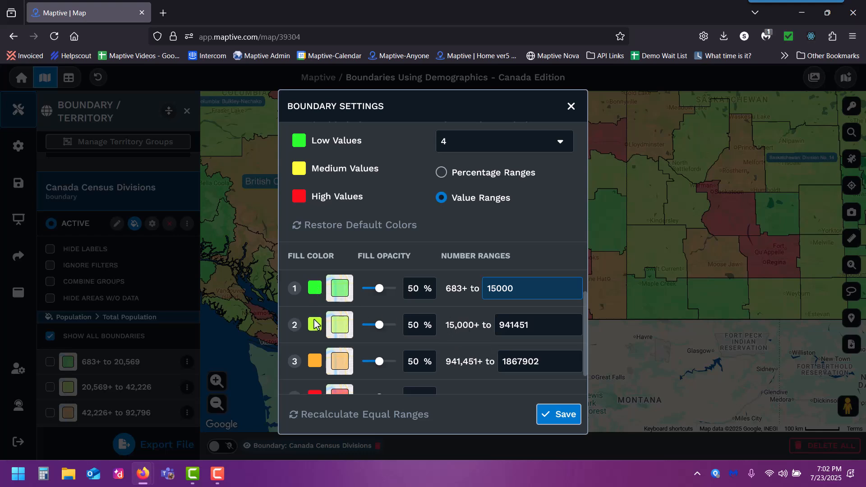
pyautogui.click(315, 287)
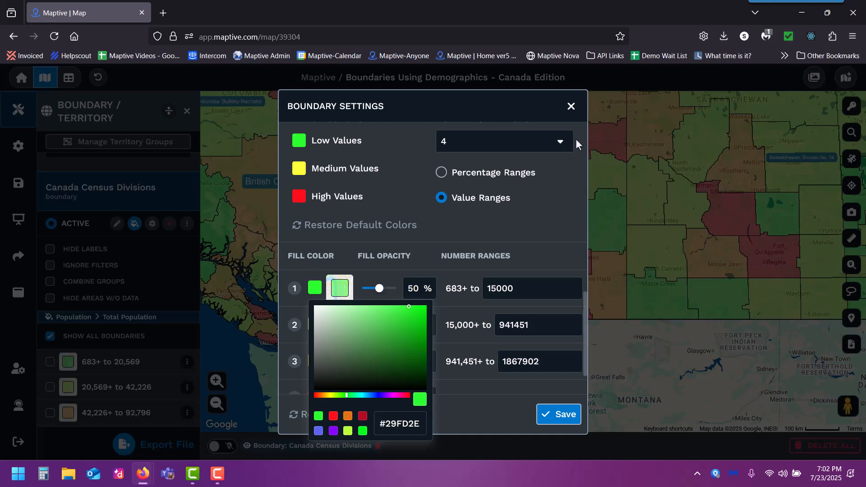
pyautogui.click(572, 107)
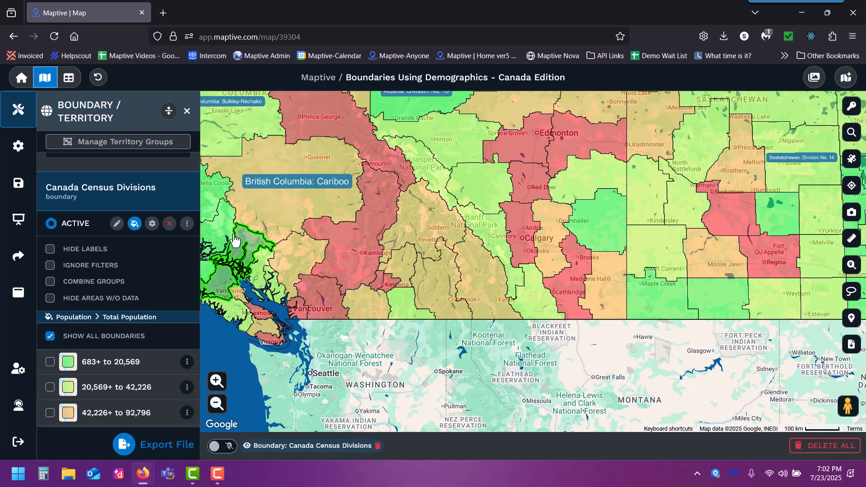
# Remove the Canada Census Divisions boundary from the map
pyautogui.click(169, 225)
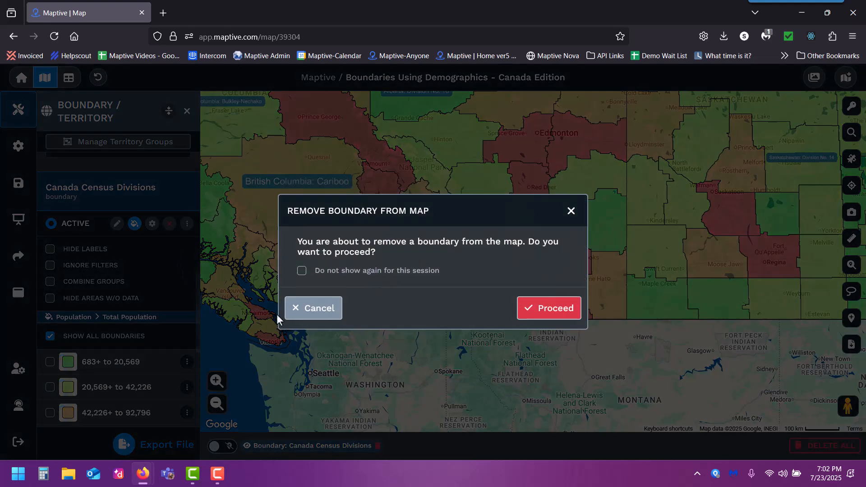
pyautogui.click(565, 315)
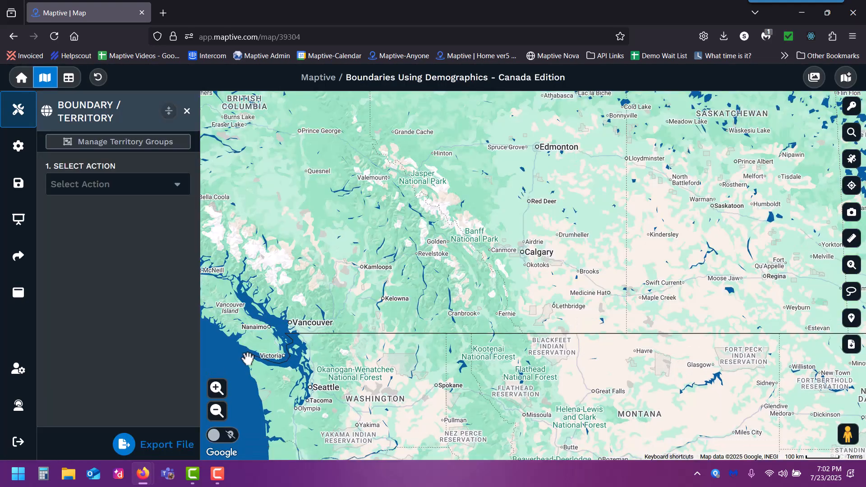
# Set up loading the Canada Census Divisions geographic boundary with Demographic Census Data as the fill option, and open the demographic group choices
pyautogui.click(163, 185)
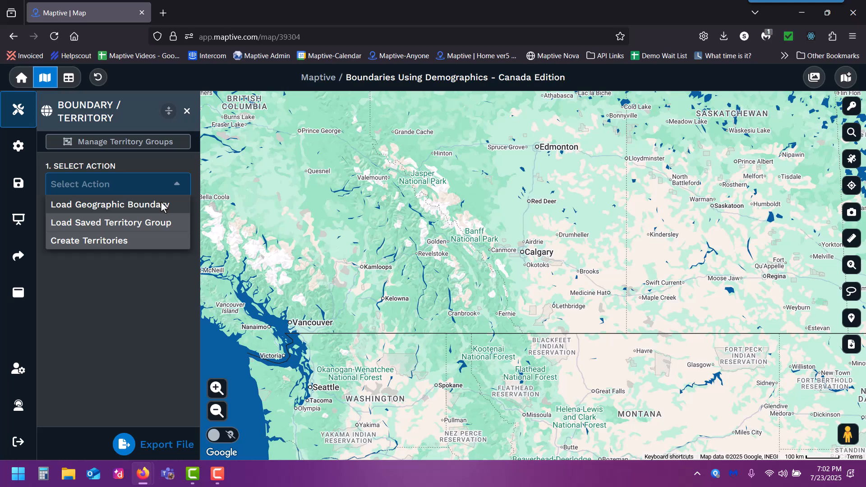
pyautogui.click(160, 201)
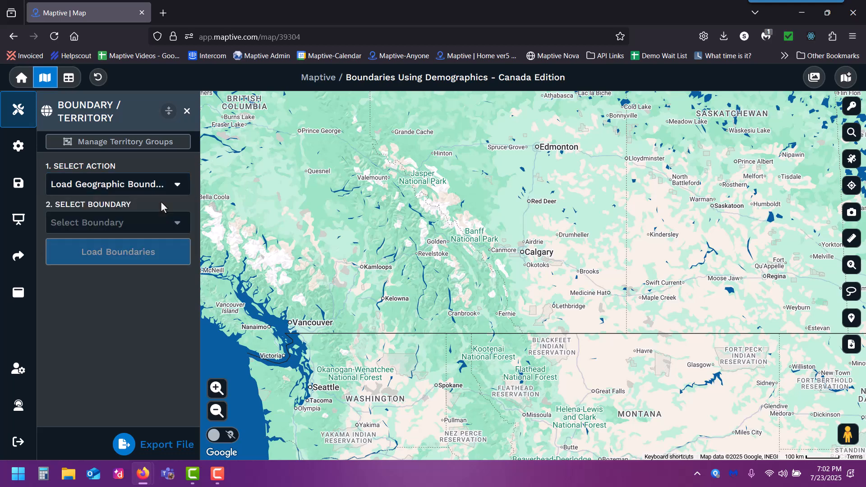
pyautogui.click(167, 225)
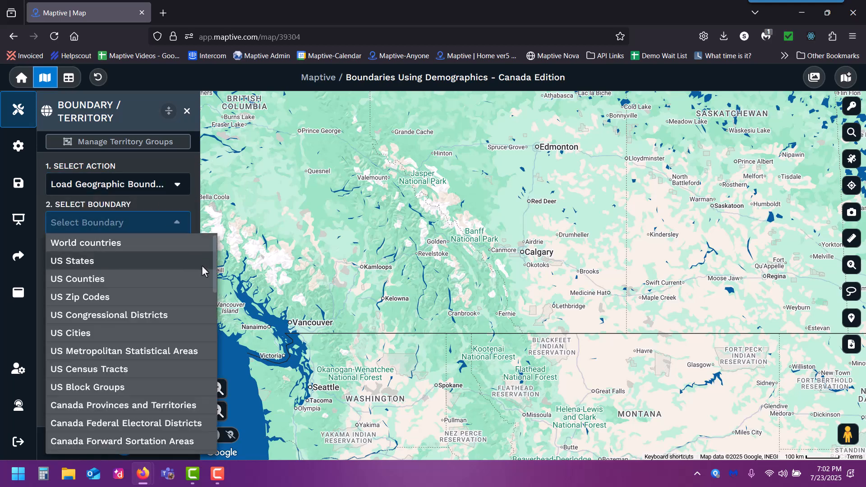
pyautogui.moveTo(212, 272); pyautogui.dragTo(211, 309)
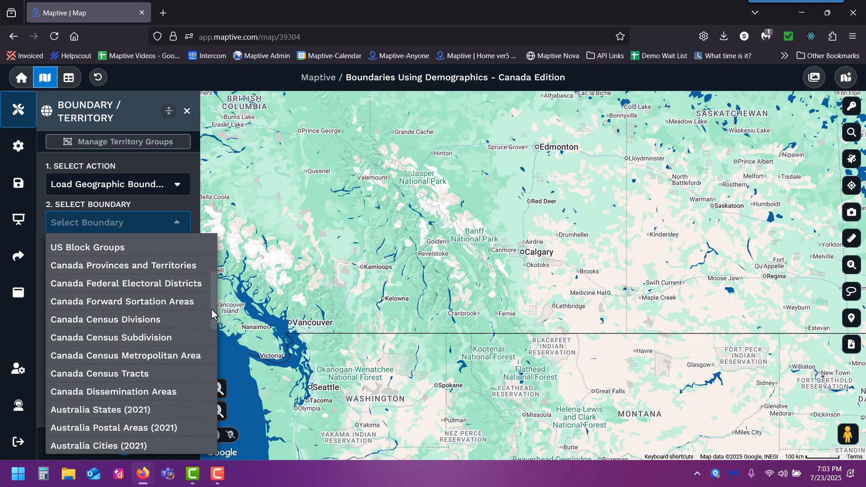
pyautogui.click(173, 319)
pyautogui.click(161, 262)
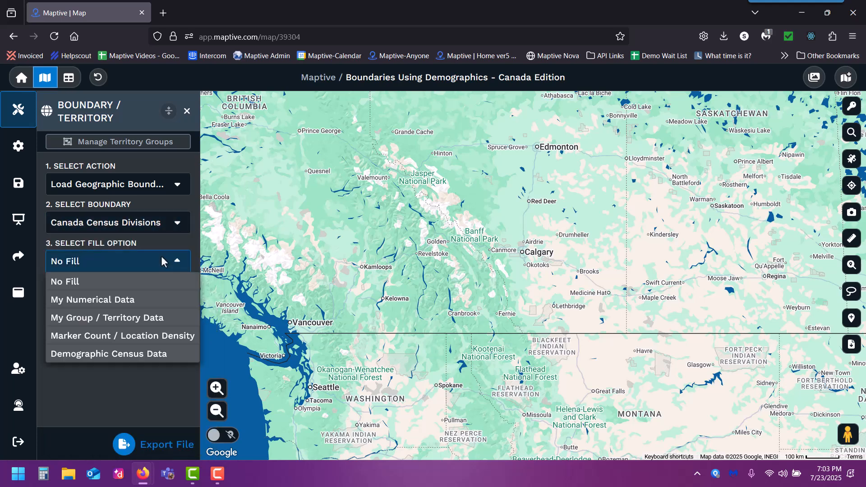
pyautogui.click(159, 354)
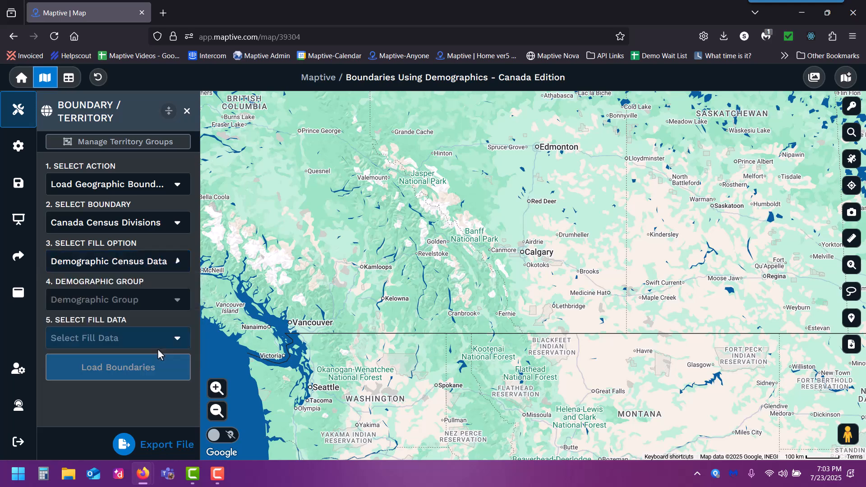
pyautogui.click(156, 302)
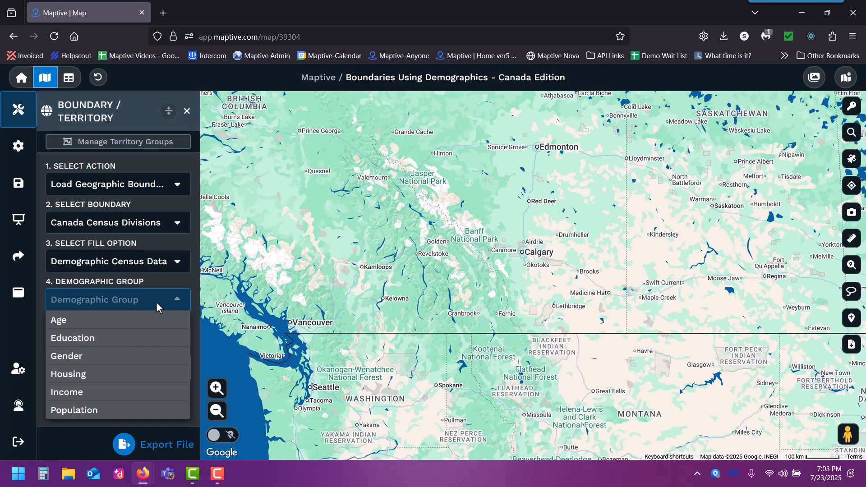
pyautogui.click(215, 479)
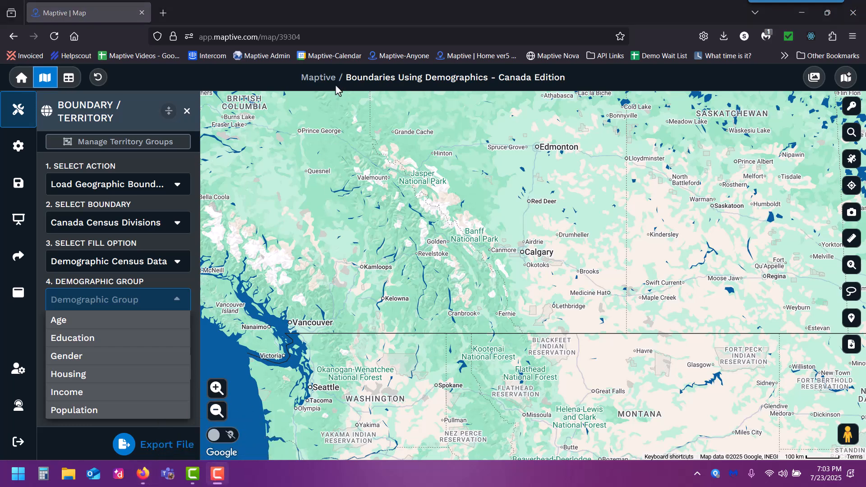